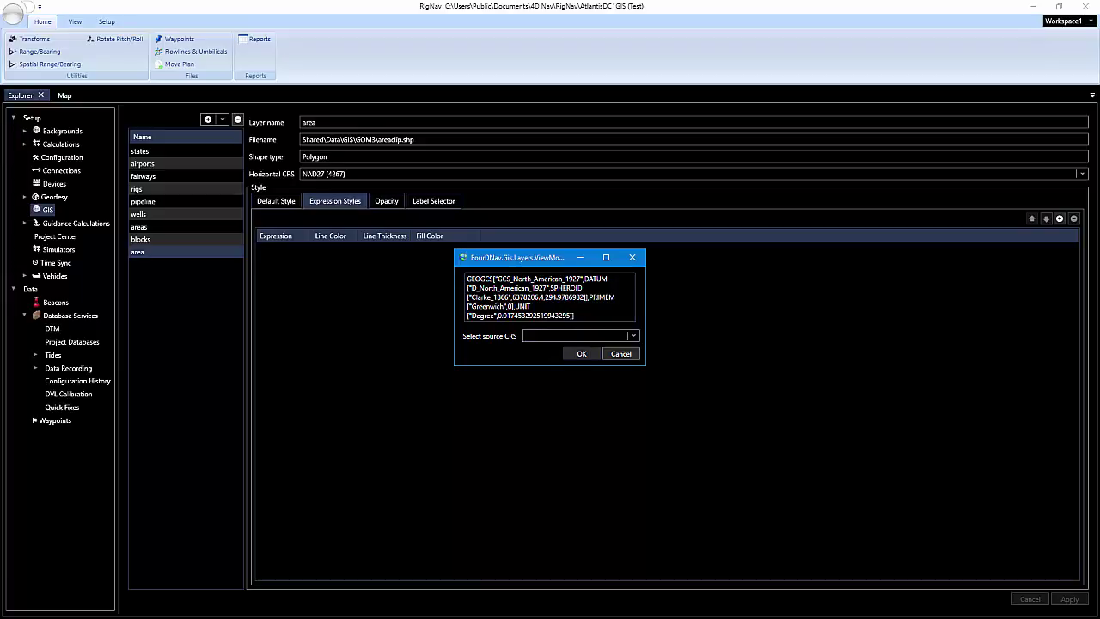
Step: Assign NAD27 (4267) as the source CRS of the shapefile being imported and finish adding the layer
left_click(558, 337)
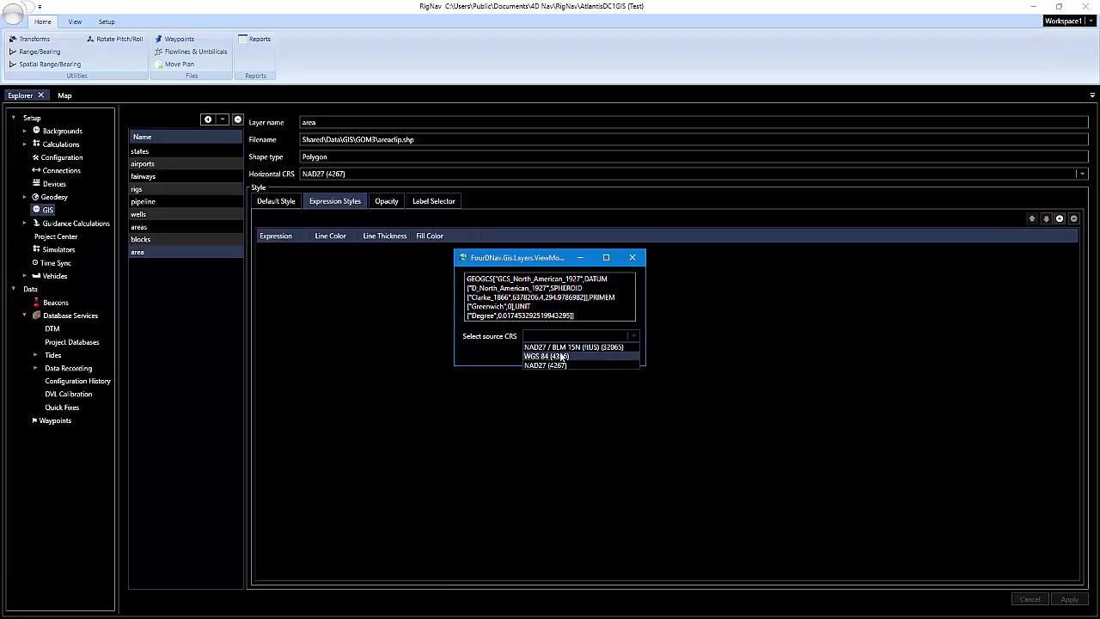
left_click(565, 365)
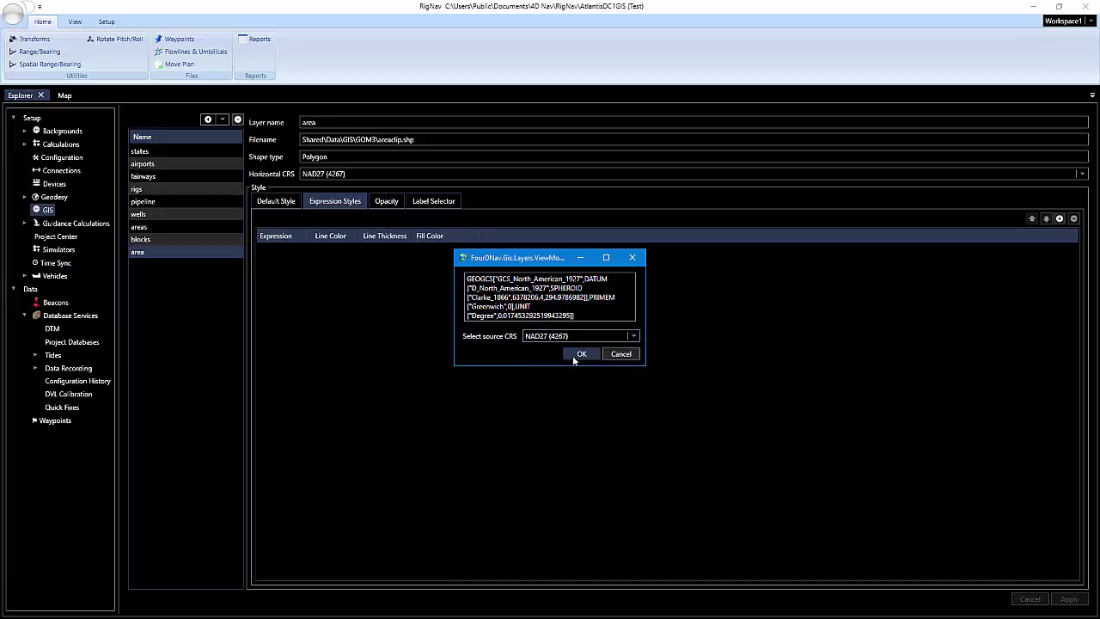
left_click(581, 354)
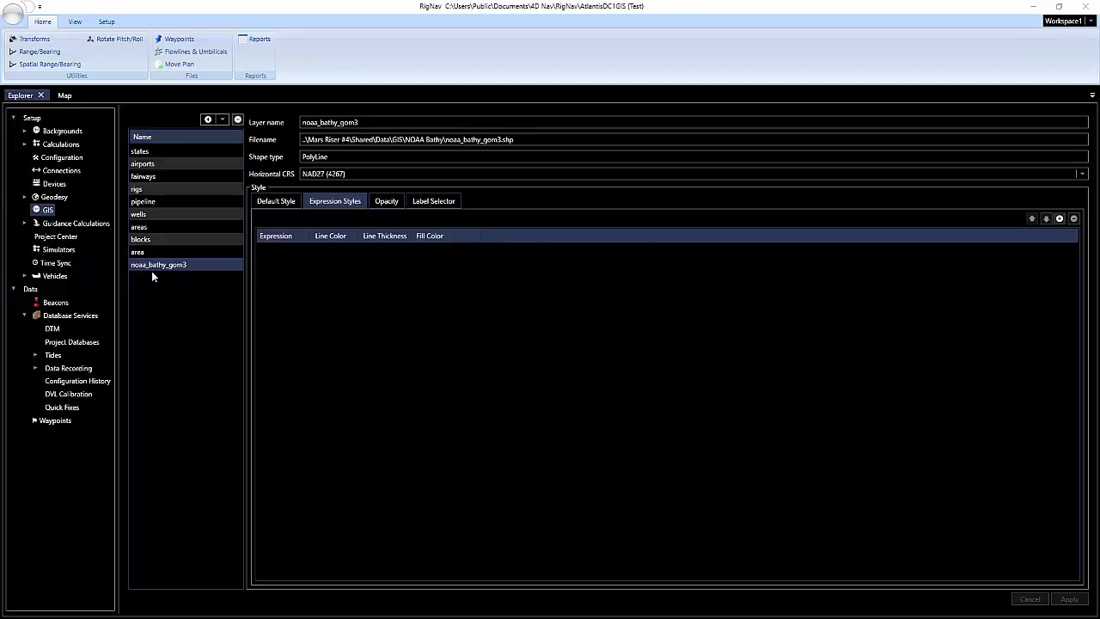
Step: Set both the line color and the label text color of the noaa_bathy_gom3 default style to Aqua and apply
left_click(275, 201)
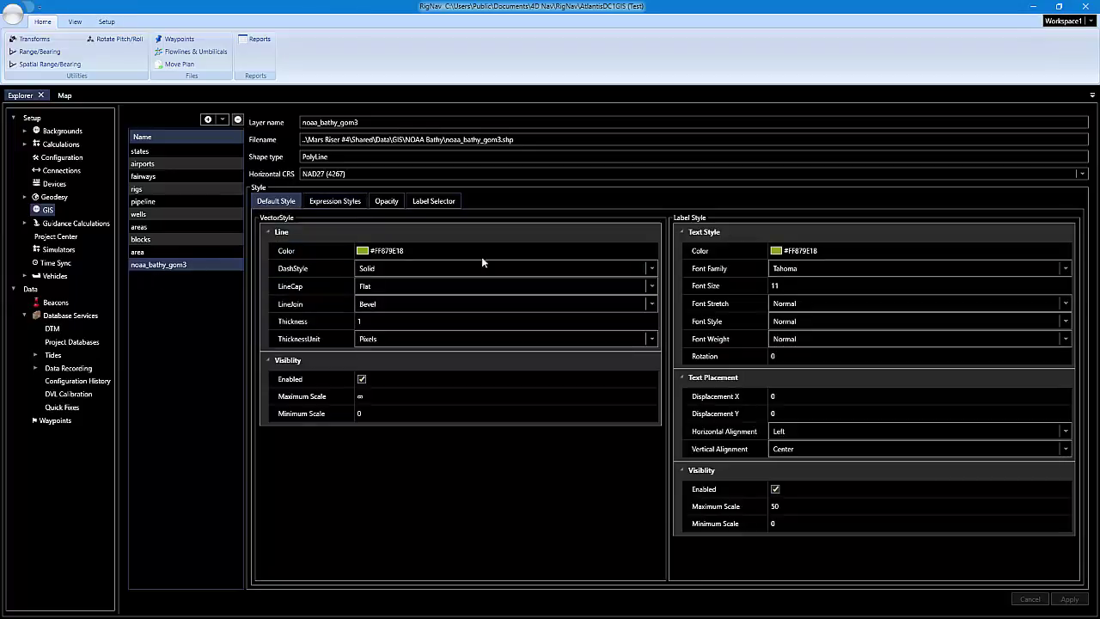
left_click(652, 250)
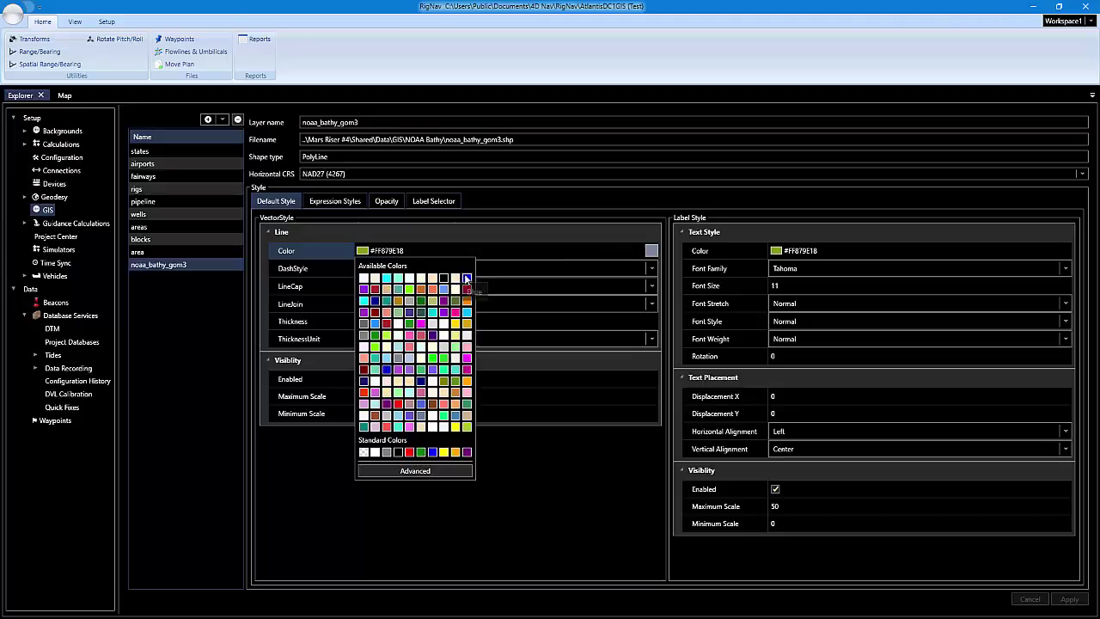
left_click(386, 278)
left_click(889, 247)
left_click(801, 279)
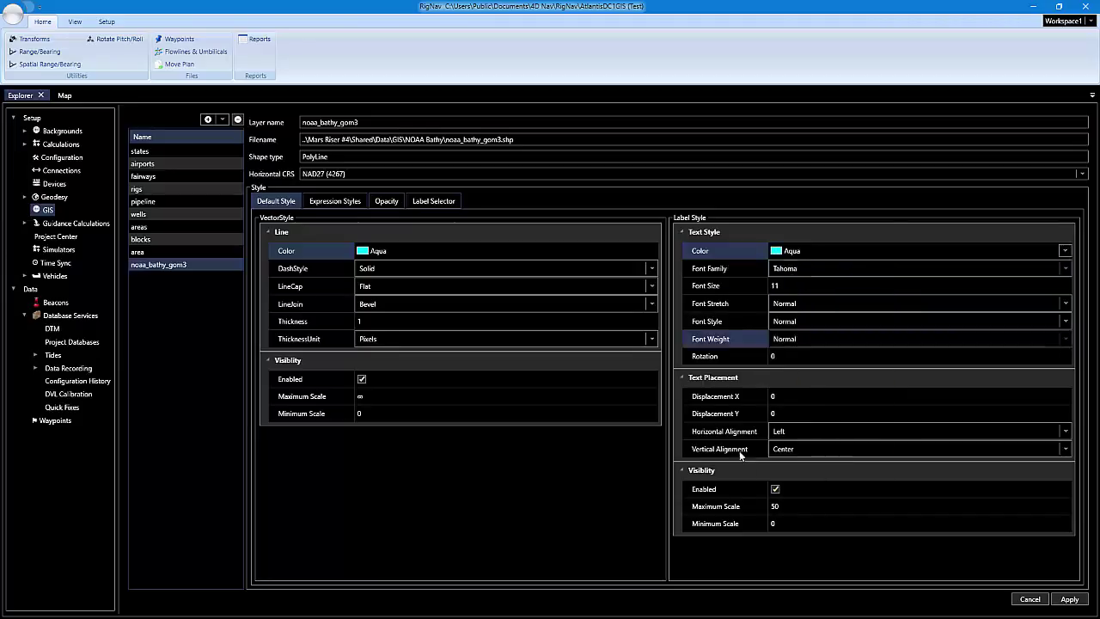
left_click(1069, 599)
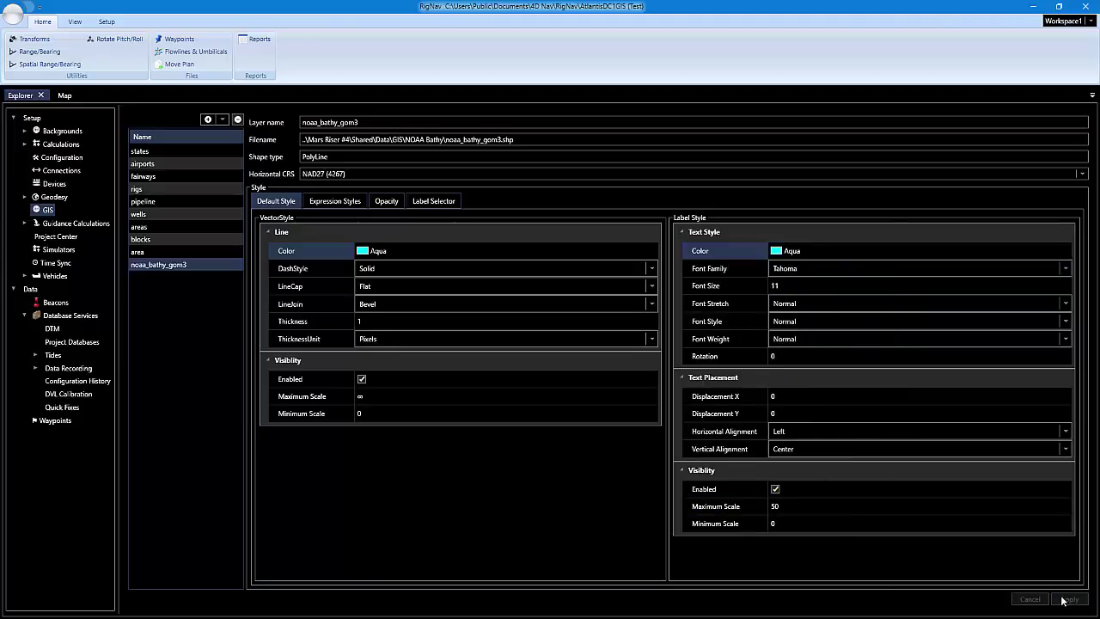
Step: Copy the line's infinite (∞) maximum scale into the label's maximum scale for noaa_bathy_gom3 and apply
left_click(774, 507)
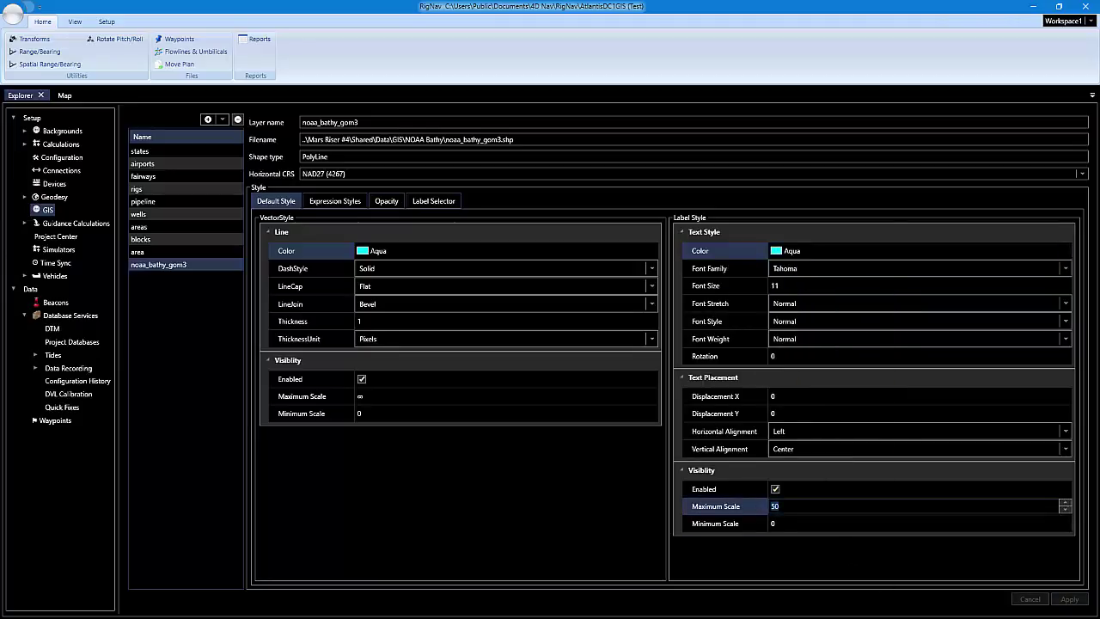
left_click(361, 396)
key("ctrl+c")
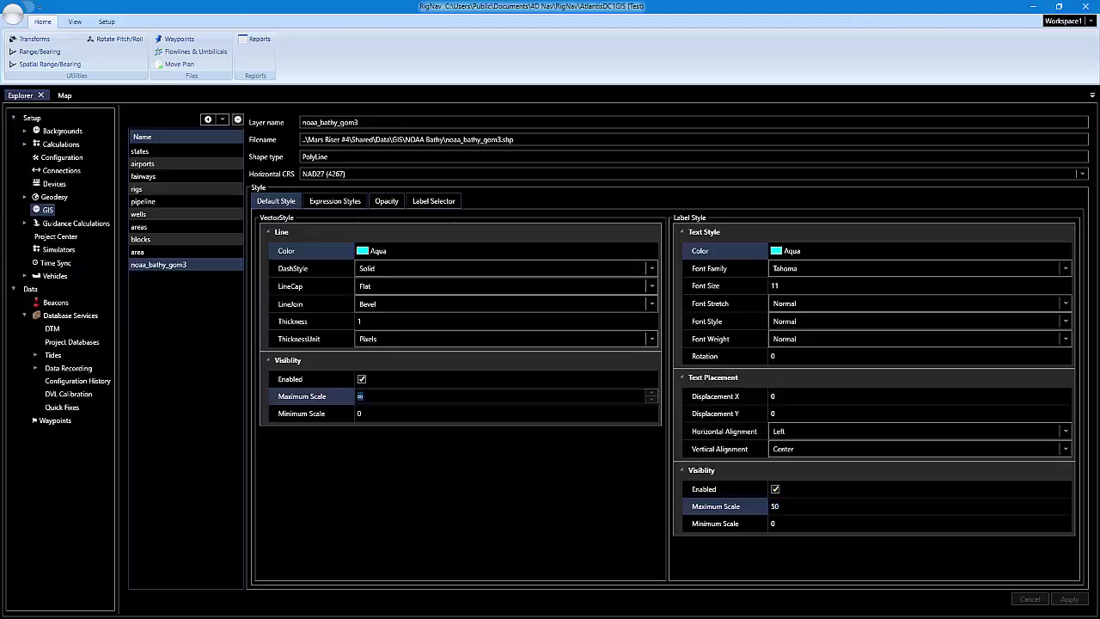
right_click(362, 400)
left_click(389, 419)
left_click(775, 506)
right_click(776, 505)
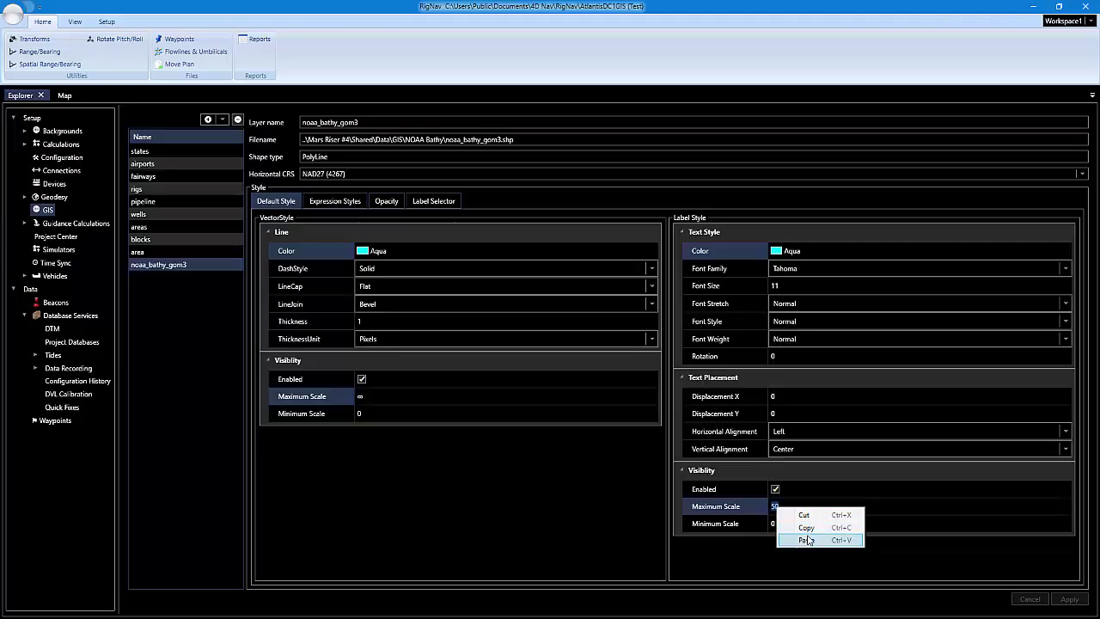
left_click(812, 533)
left_click(1069, 599)
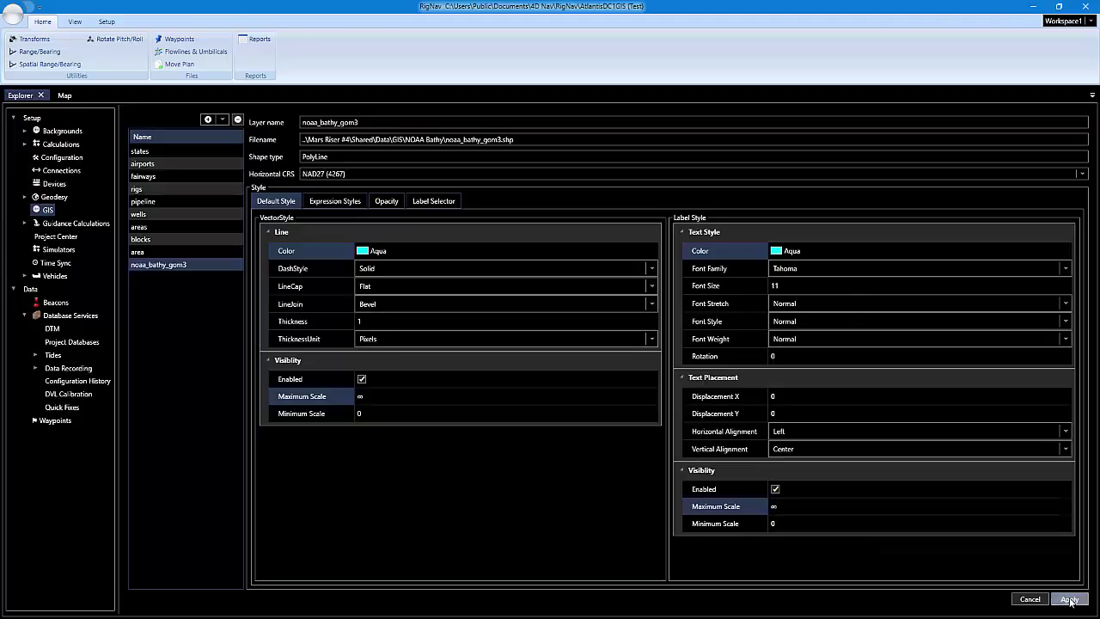
Step: Examine the bathymetry contours on the map, from the whole Gulf down to the closely spaced contours along the slope
left_click(66, 97)
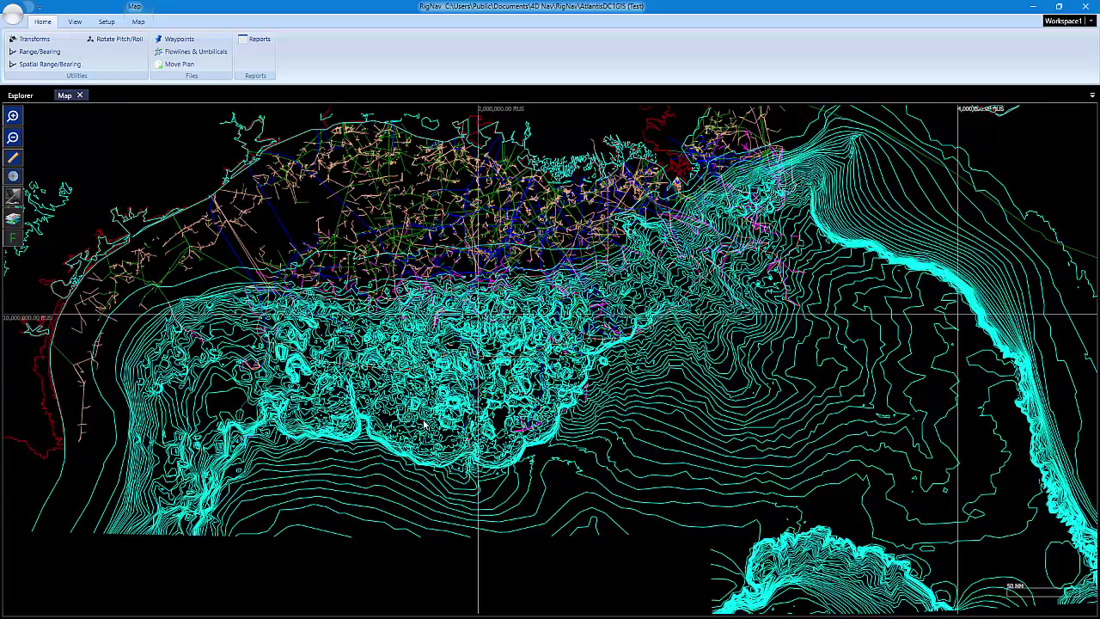
scroll(423, 421, "down", 1)
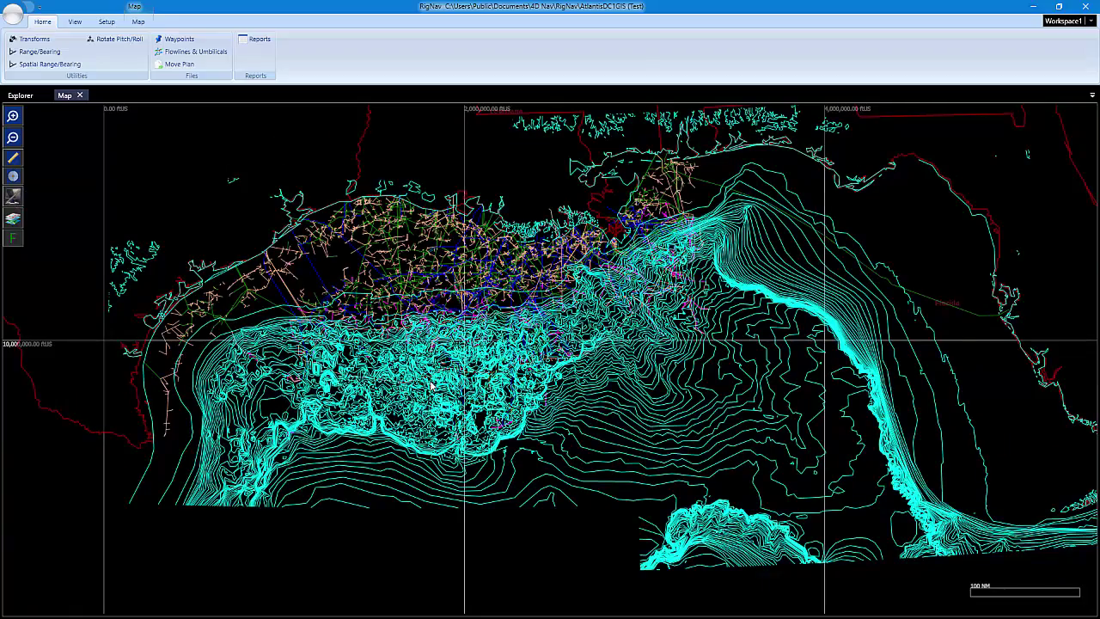
left_click(17, 96)
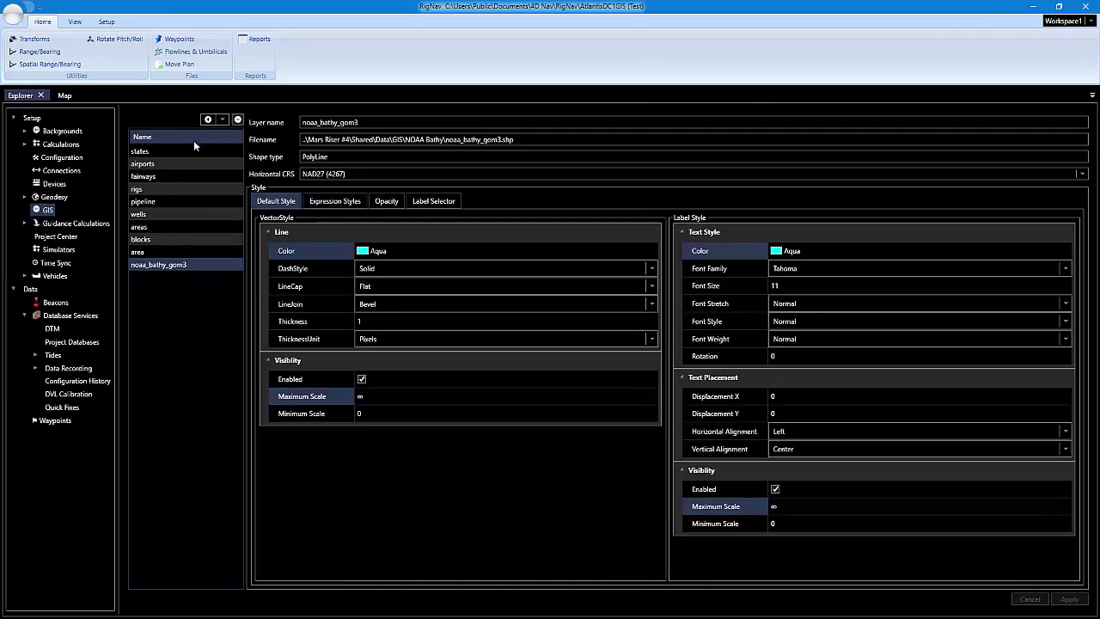
left_click(66, 97)
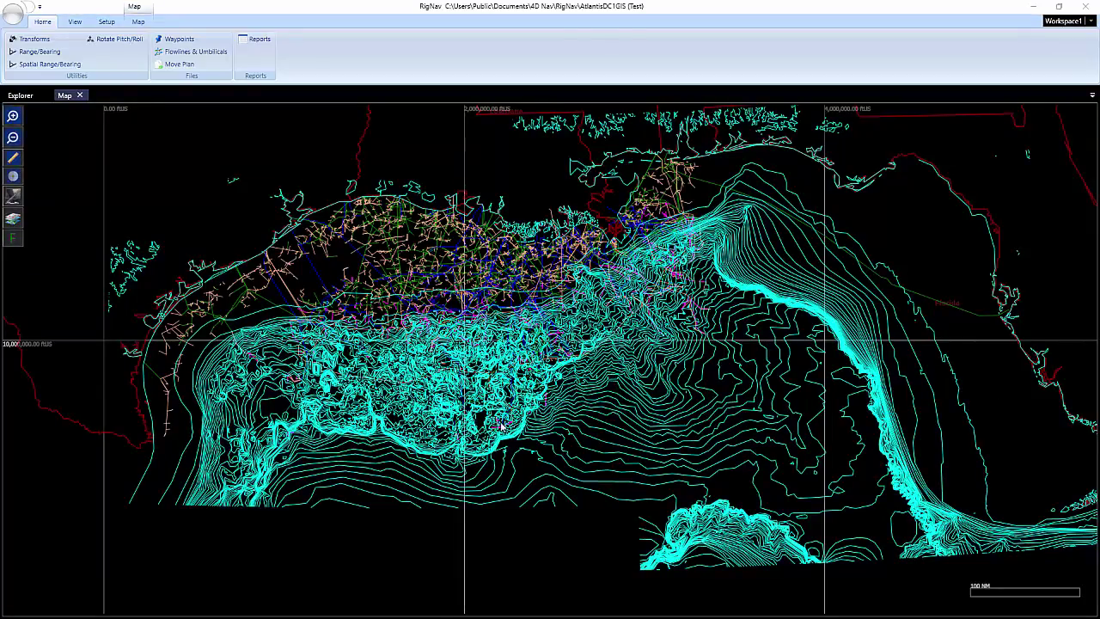
scroll(502, 426, "up", 2)
scroll(550, 445, "up", 2)
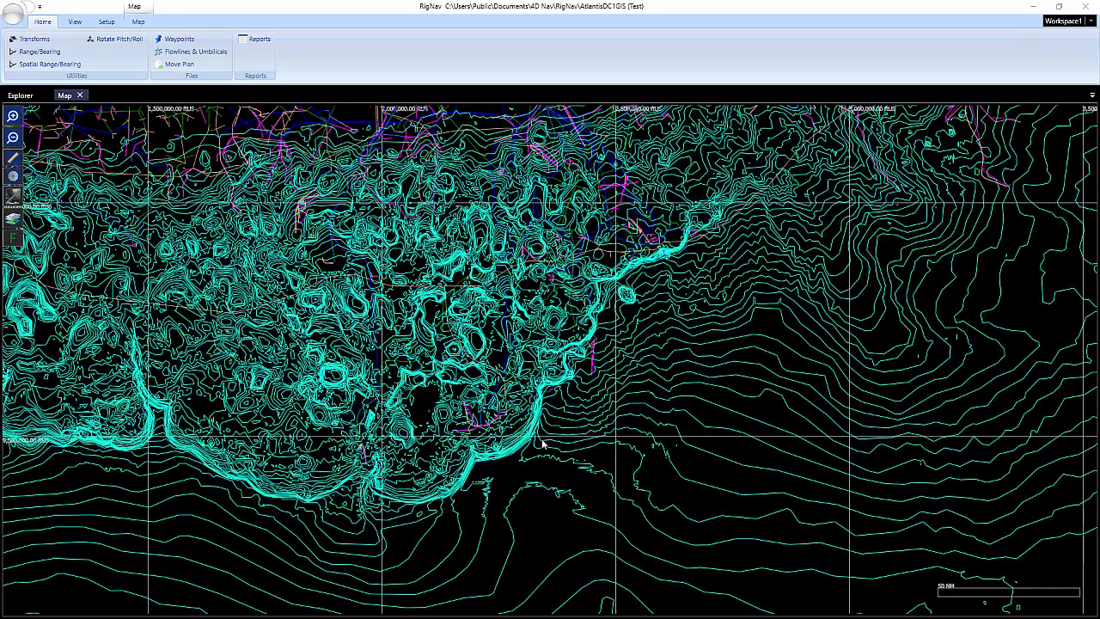
scroll(540, 442, "up", 1)
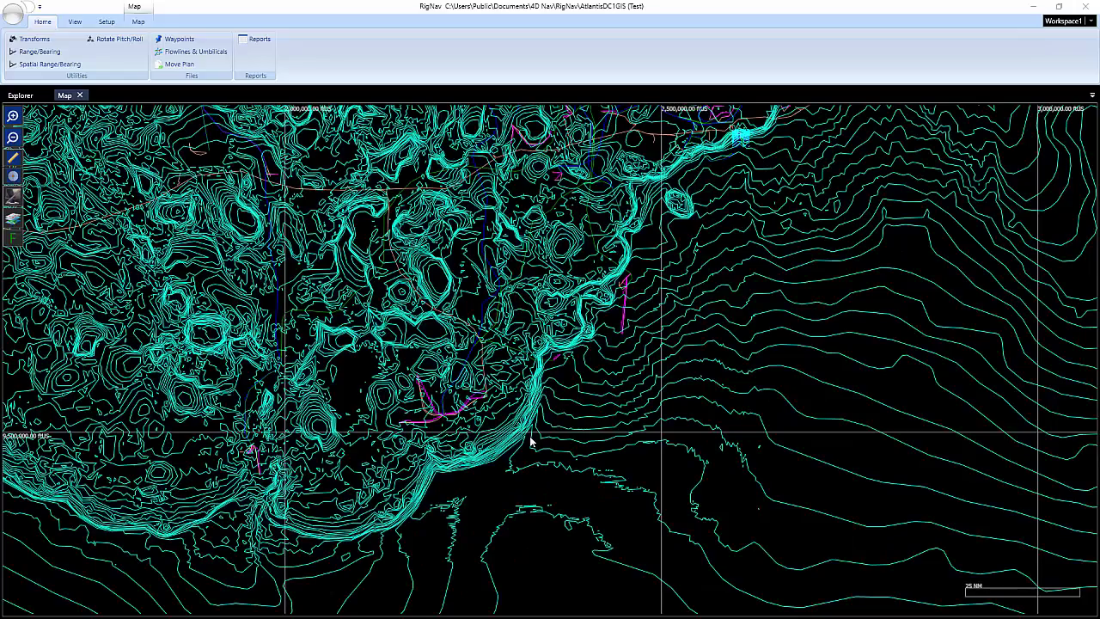
scroll(529, 439, "up", 2)
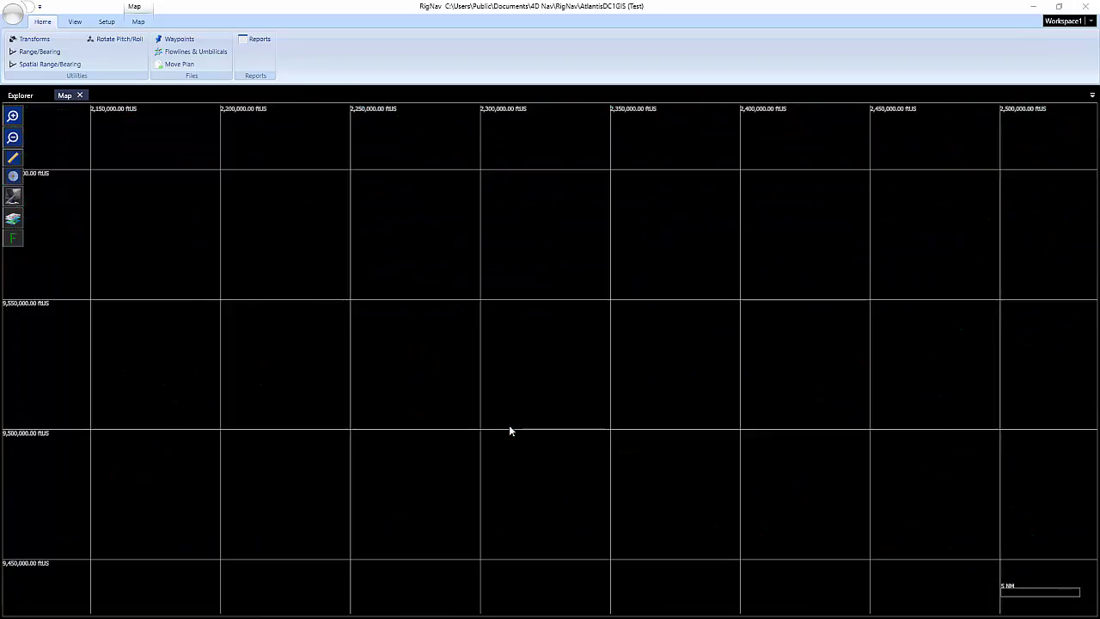
scroll(509, 430, "up", 1)
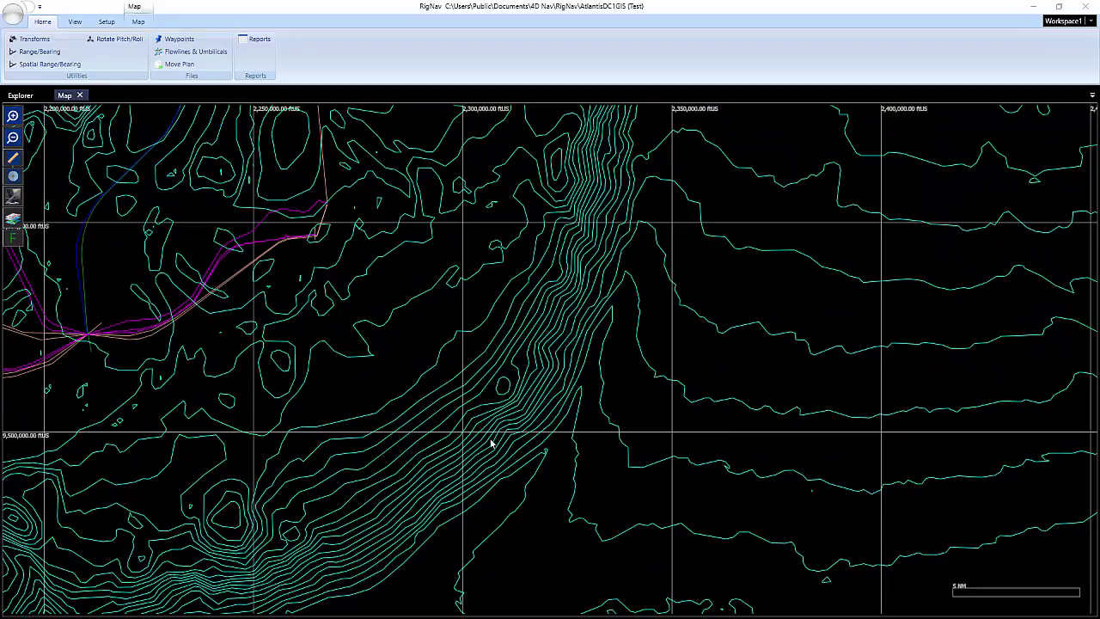
scroll(527, 430, "up", 1)
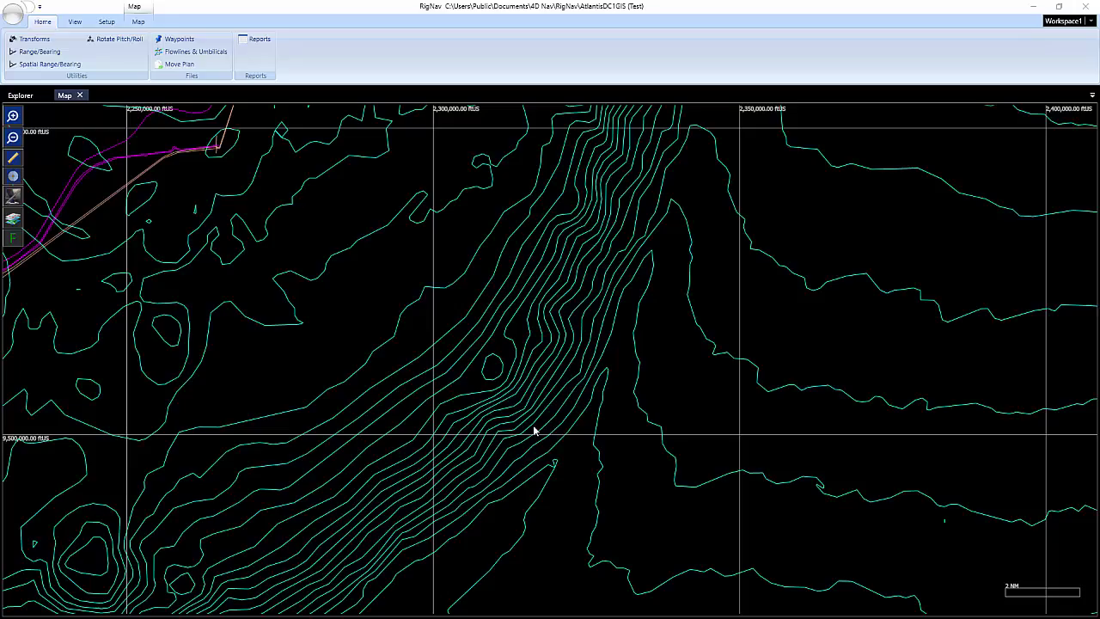
Step: Set the label expression of noaa_bathy_gom3 to [ELEV], apply it and check the contour labels on the map
left_click(21, 95)
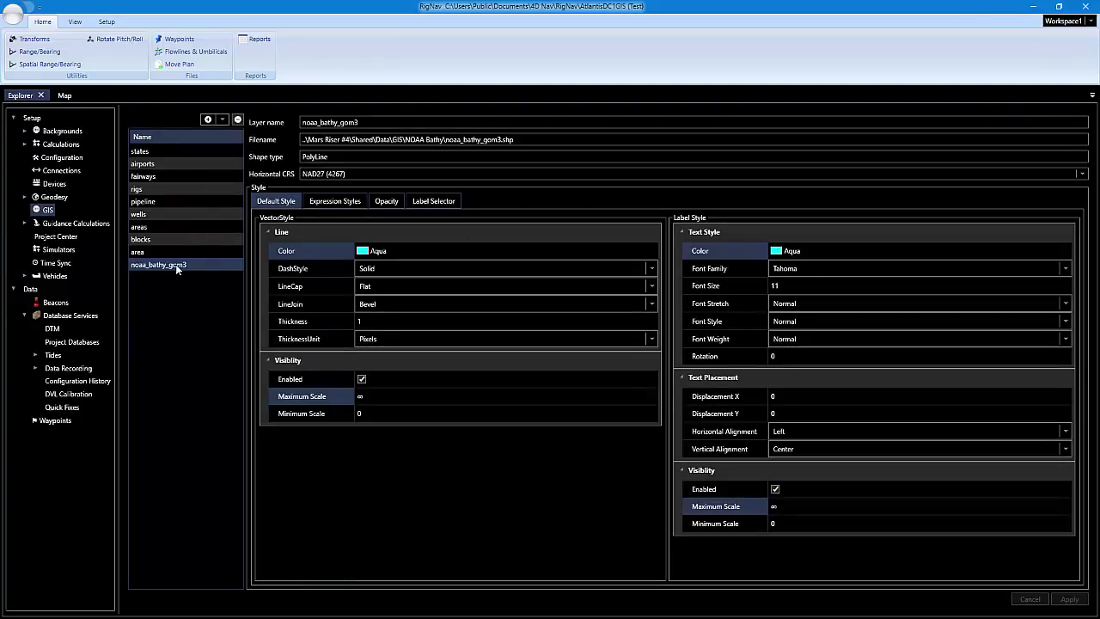
left_click(436, 207)
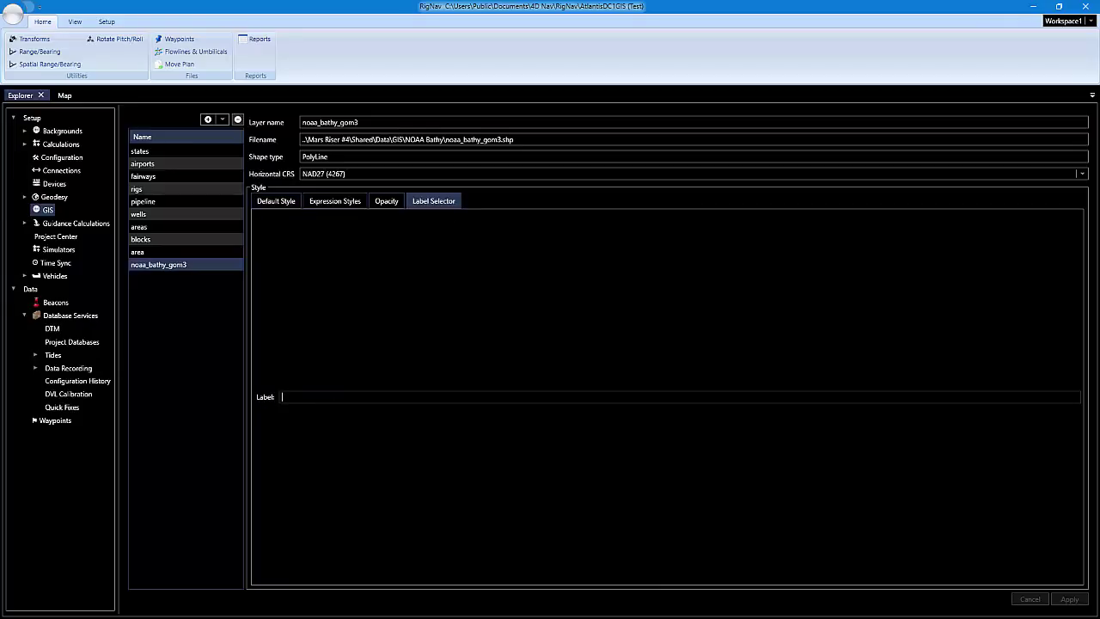
type("[")
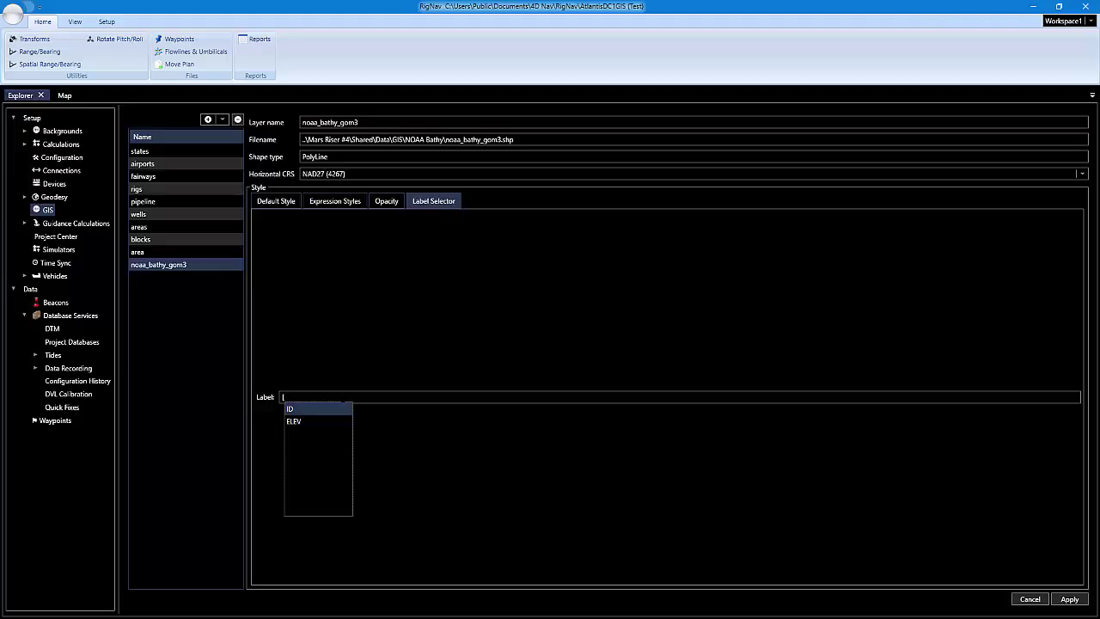
left_click(315, 420)
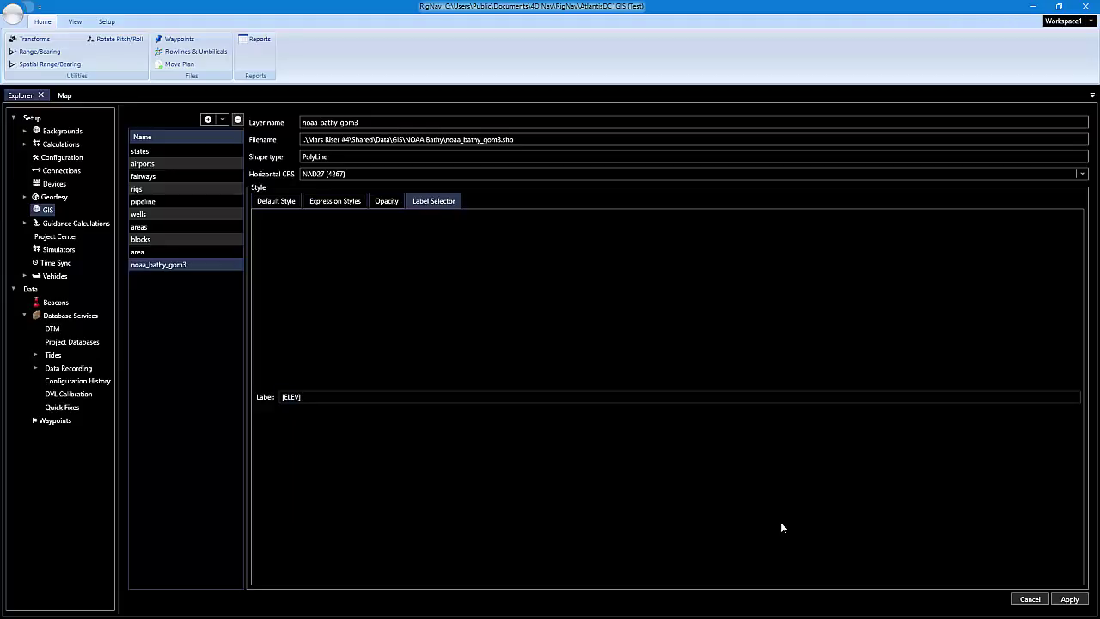
left_click(1064, 603)
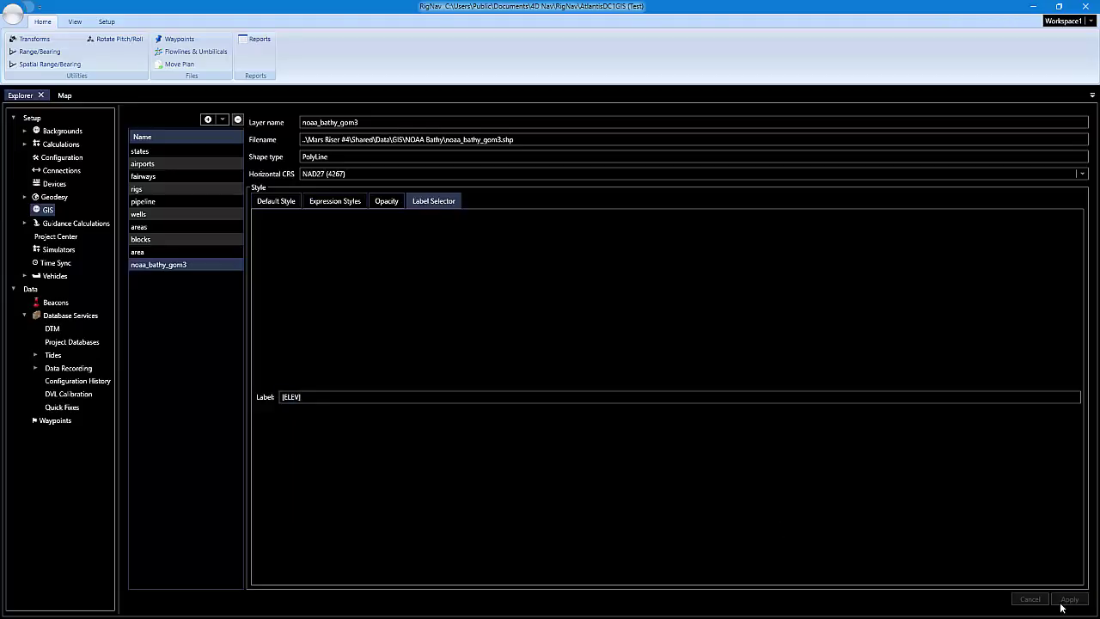
left_click(72, 98)
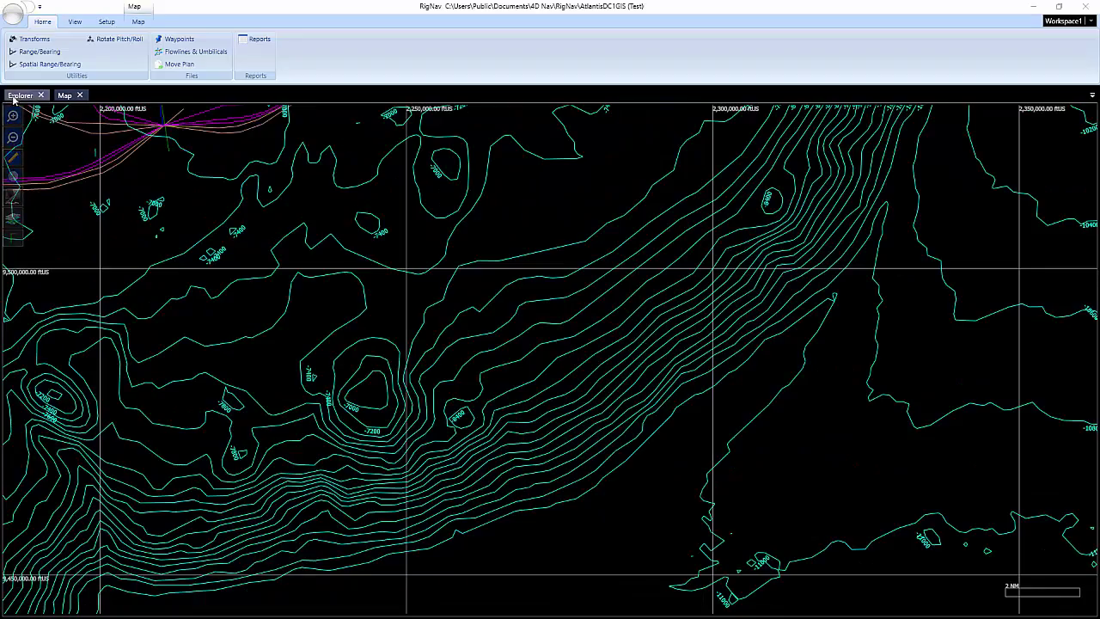
Step: Add an expression style to noaa_bathy_gom3 with the expression [ELEV] %400 == 0
left_click(16, 96)
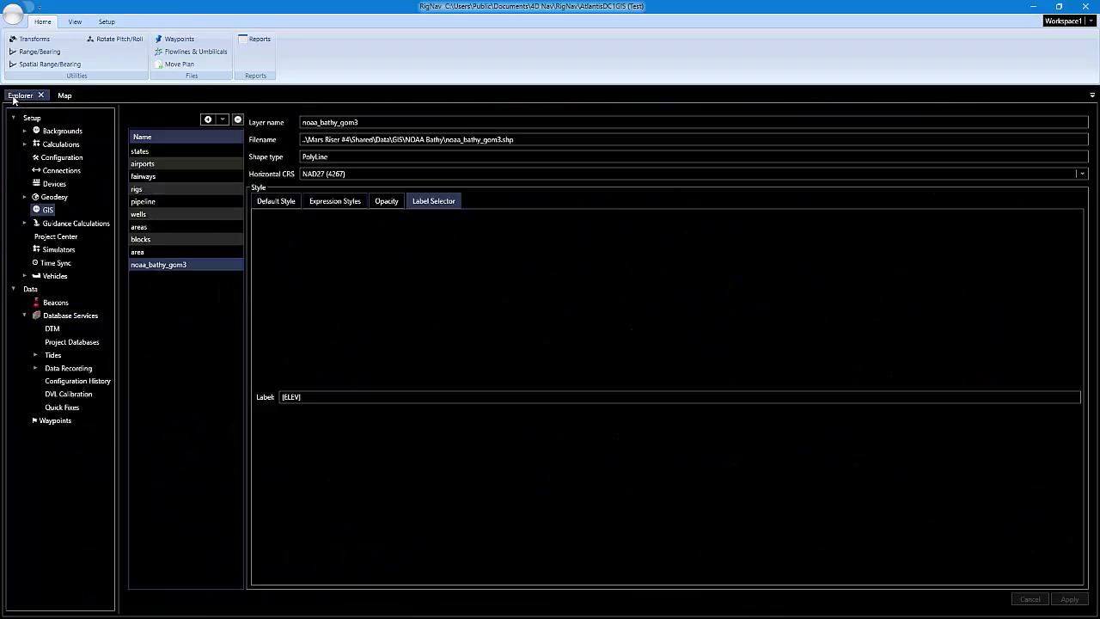
left_click(349, 205)
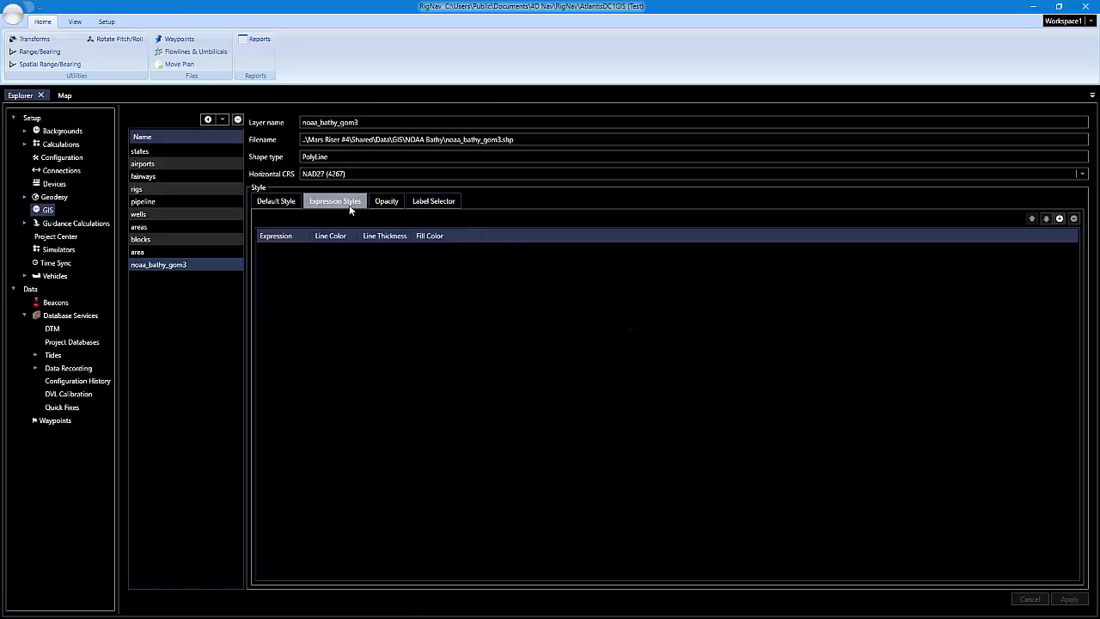
left_click(1060, 219)
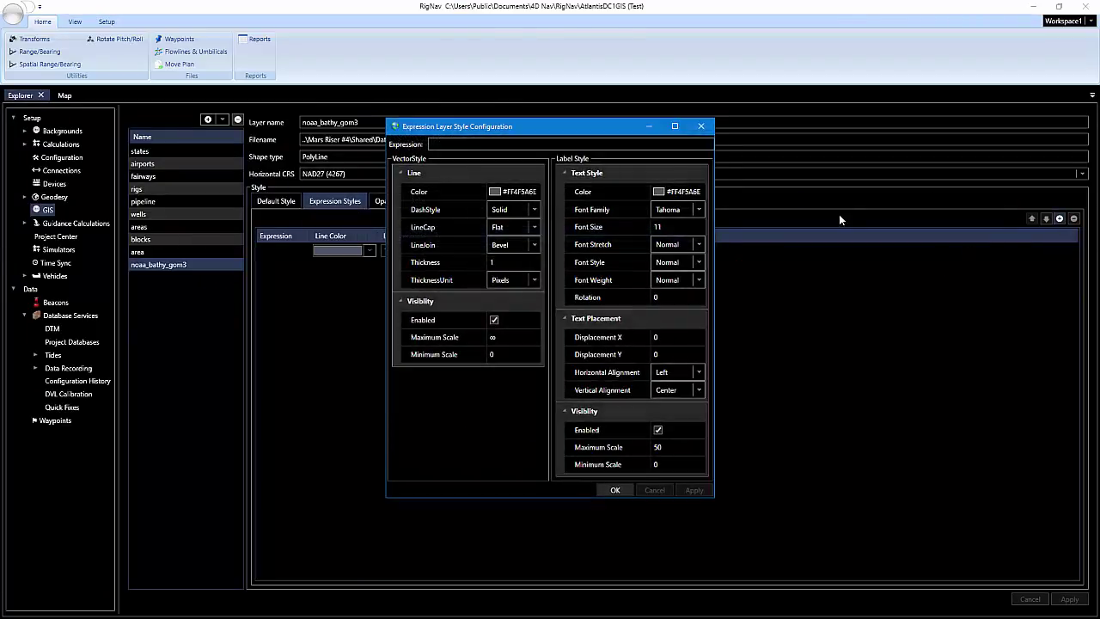
left_click(478, 144)
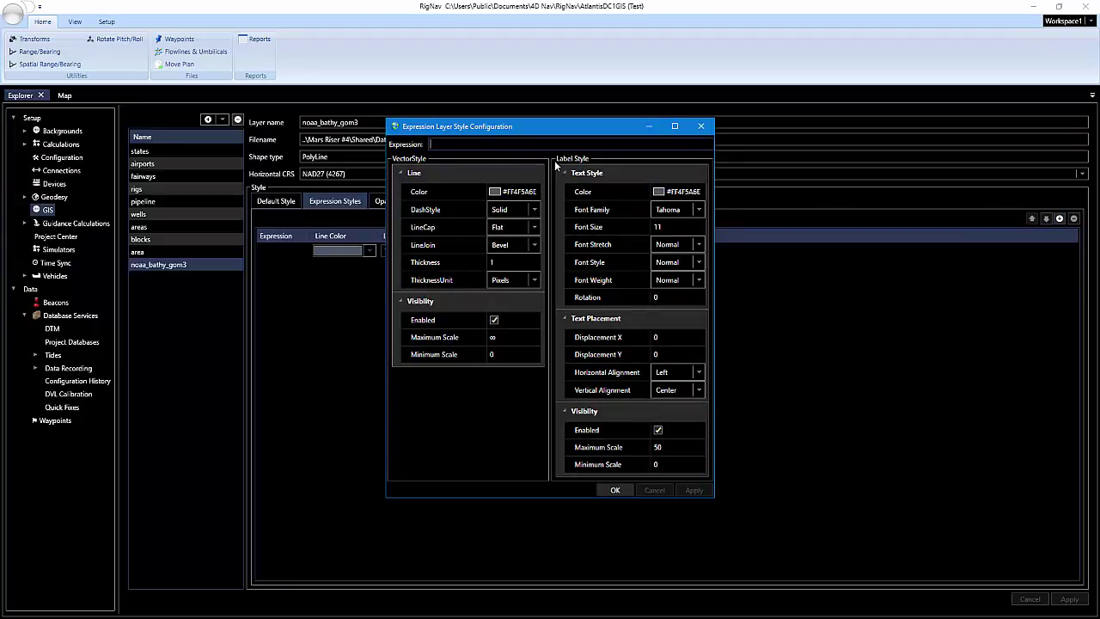
type("[")
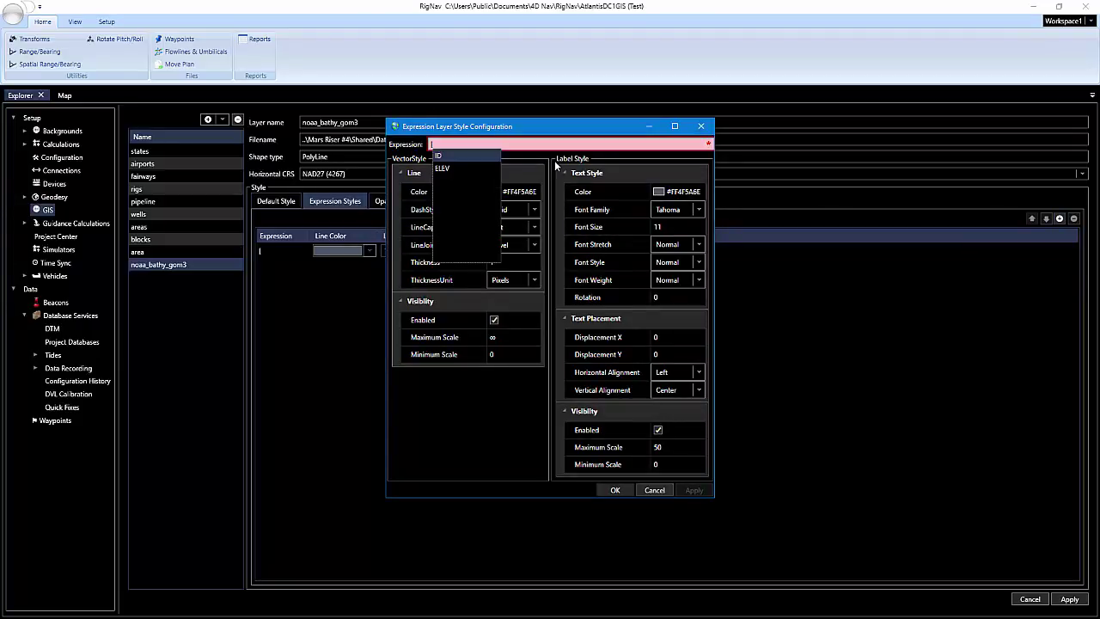
left_click(482, 168)
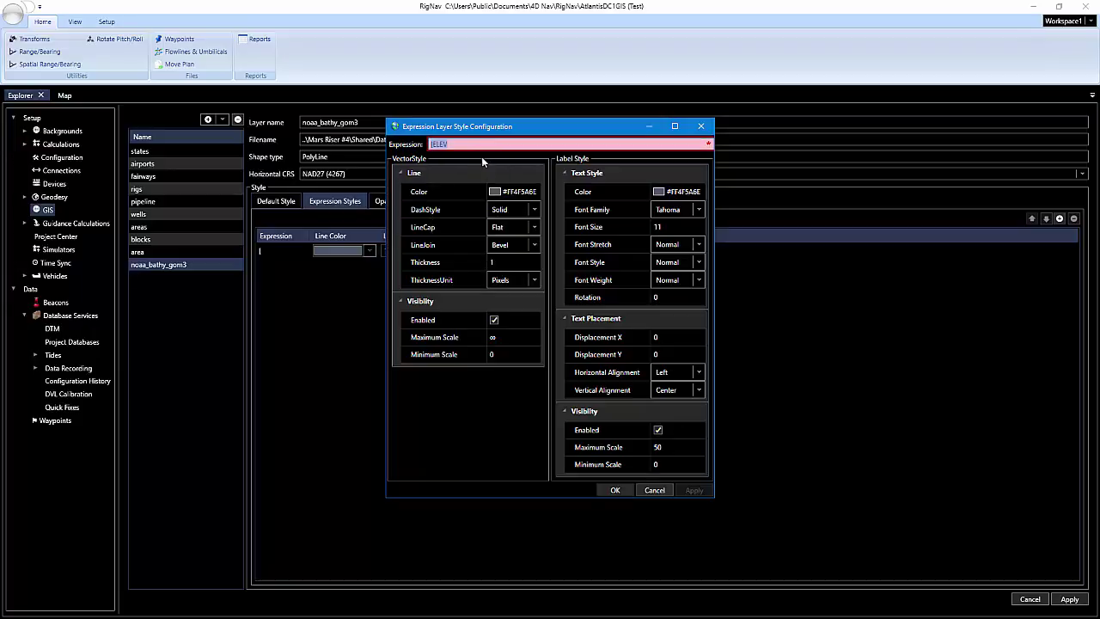
left_click(473, 144)
type("%400 =")
Step: Set the line color and label text color of the [ELEV] %400 == 0 expression style to Blue
left_click(537, 192)
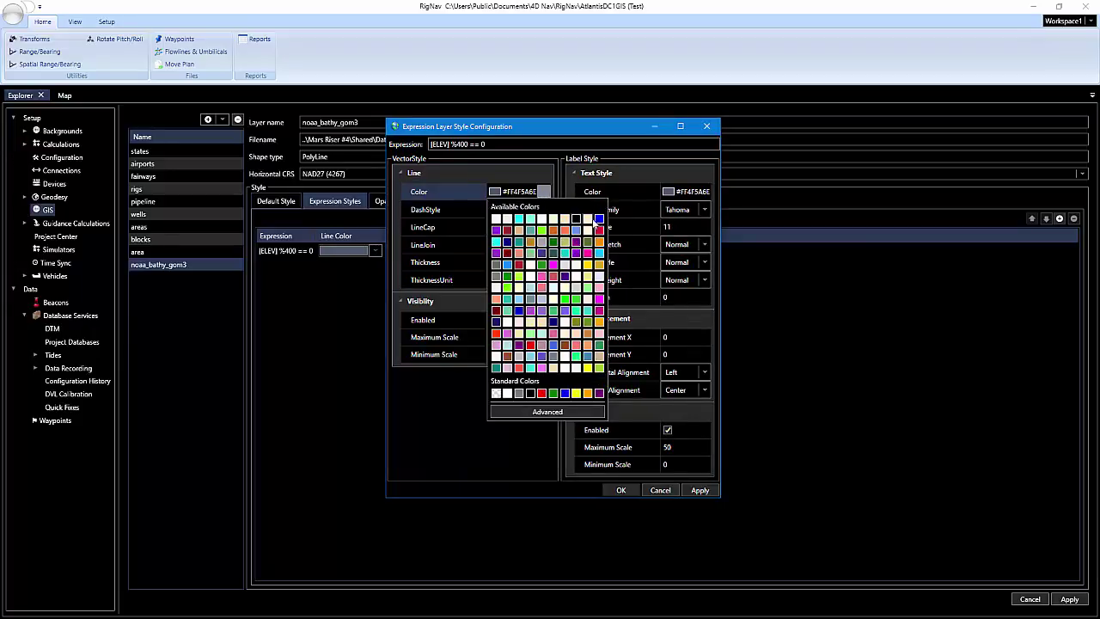
left_click(599, 219)
left_click(699, 191)
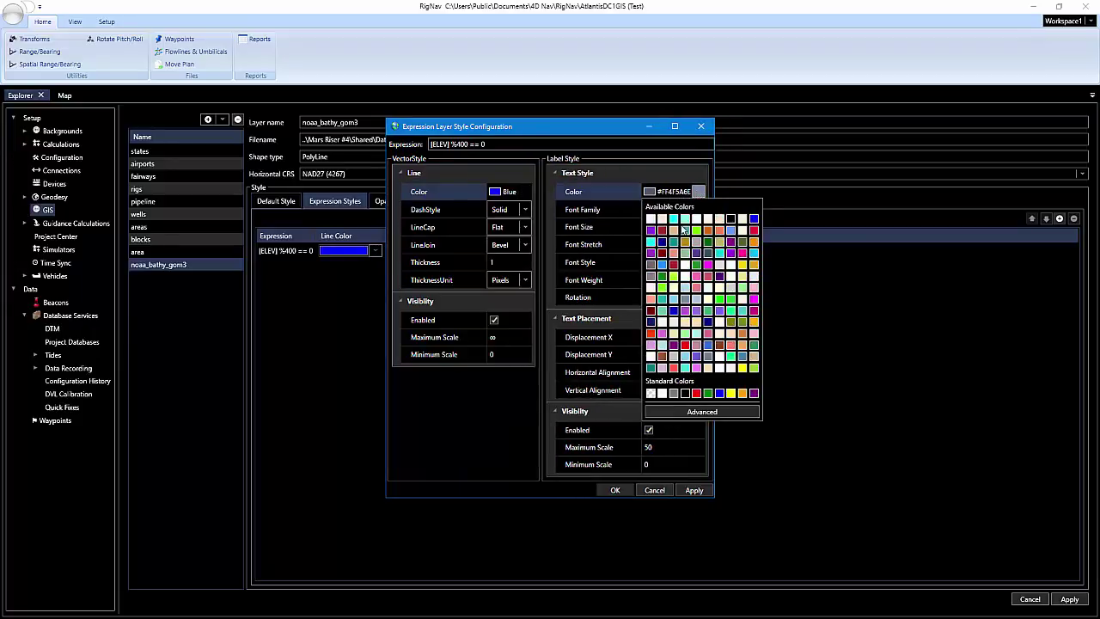
left_click(758, 220)
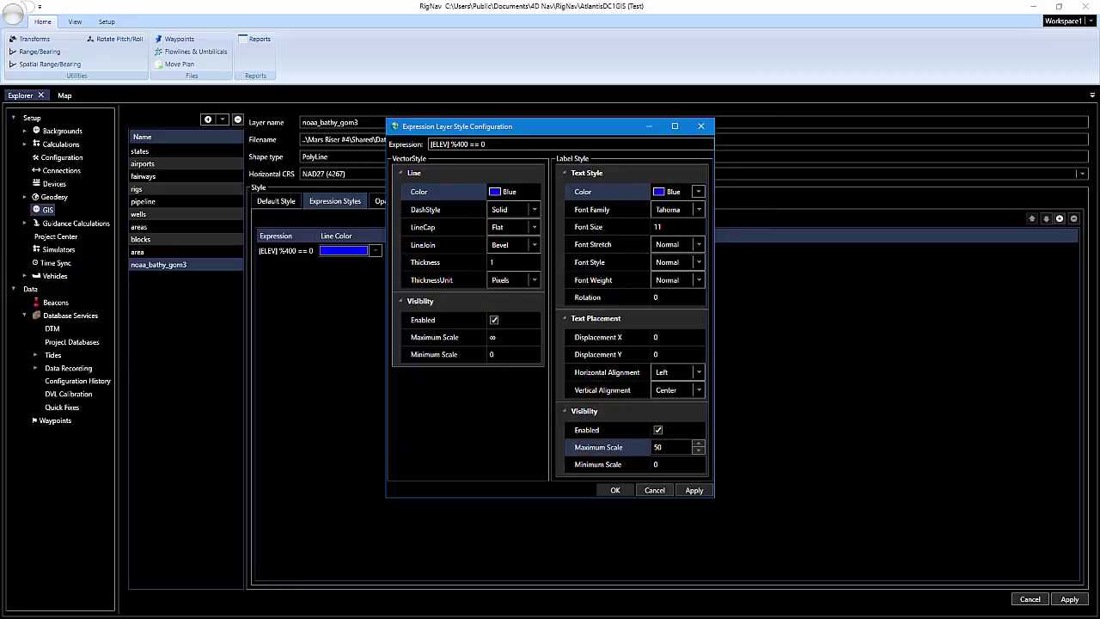
Step: Set the label Maximum Scale of the [ELEV] %400 == 0 style to ∞ like the line's, apply it and check the map
left_click(494, 339)
right_click(494, 341)
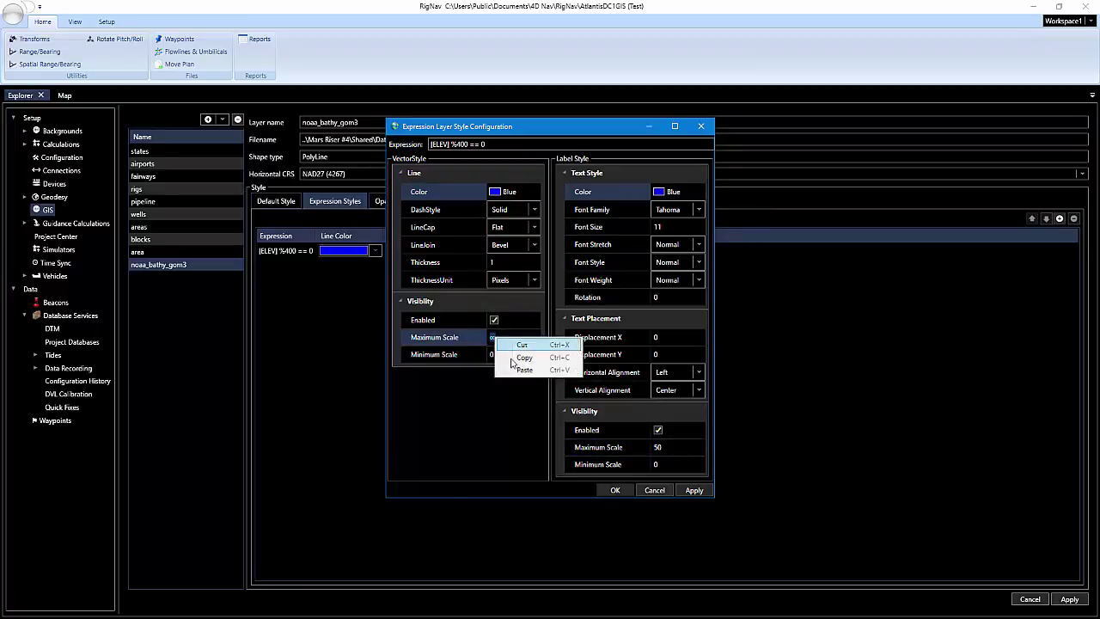
left_click(516, 360)
left_click(658, 447)
right_click(660, 448)
left_click(693, 483)
key("BackSpace")
key("BackSpace")
right_click(669, 450)
left_click(693, 482)
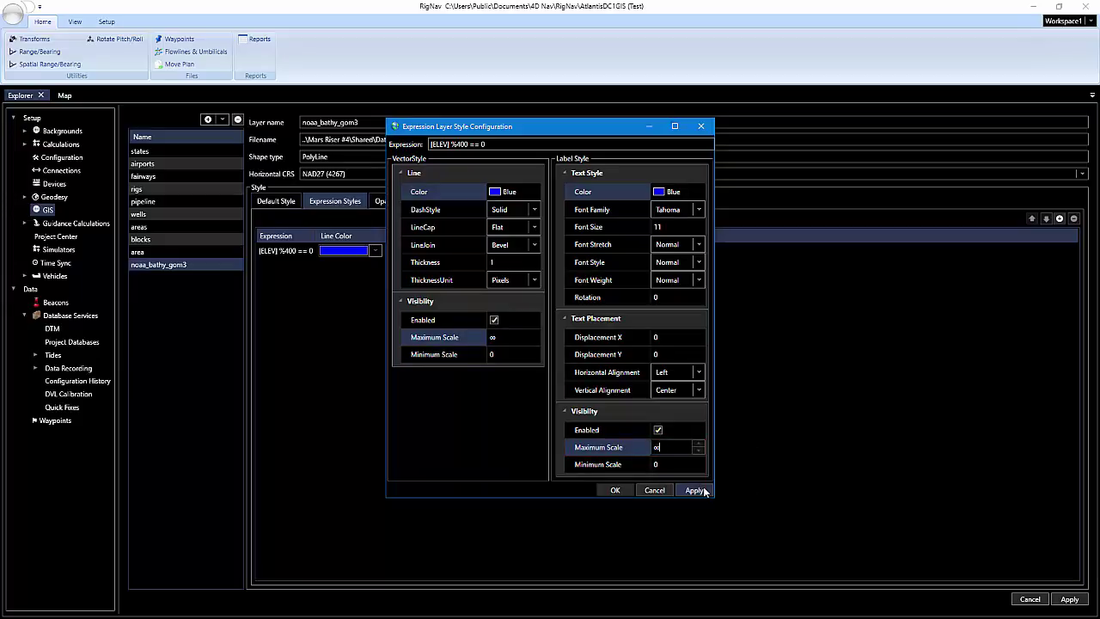
left_click(696, 490)
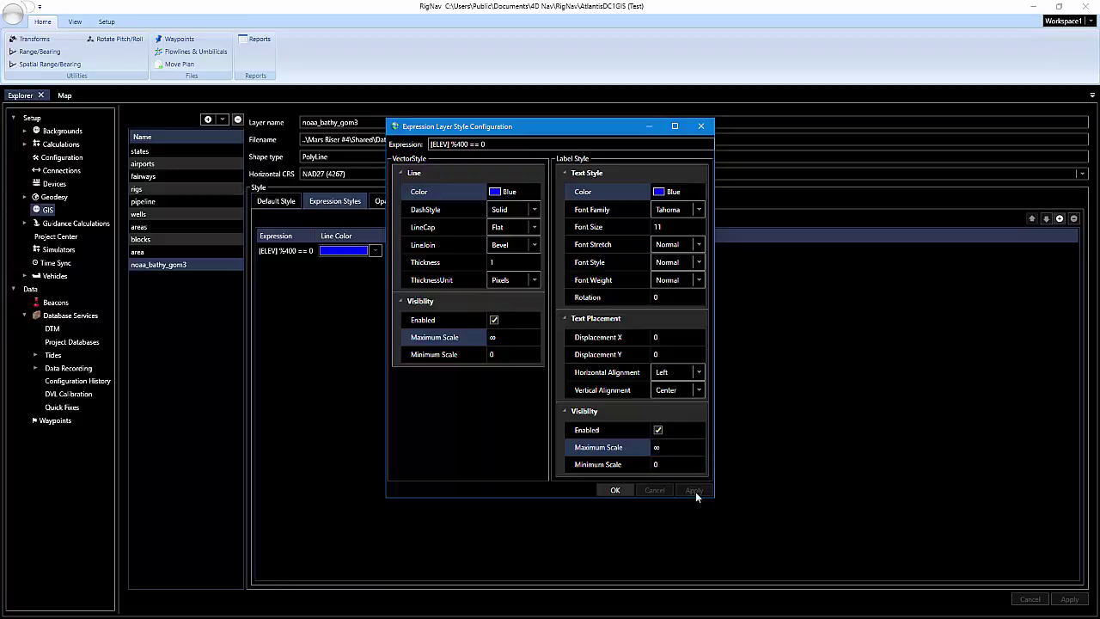
left_click(612, 491)
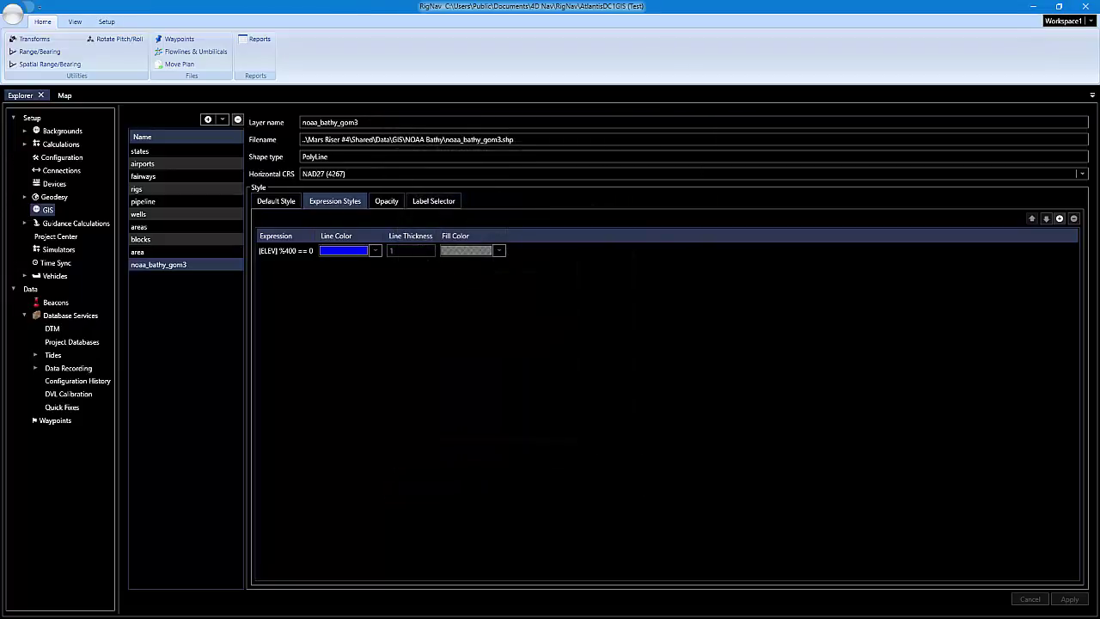
left_click(64, 96)
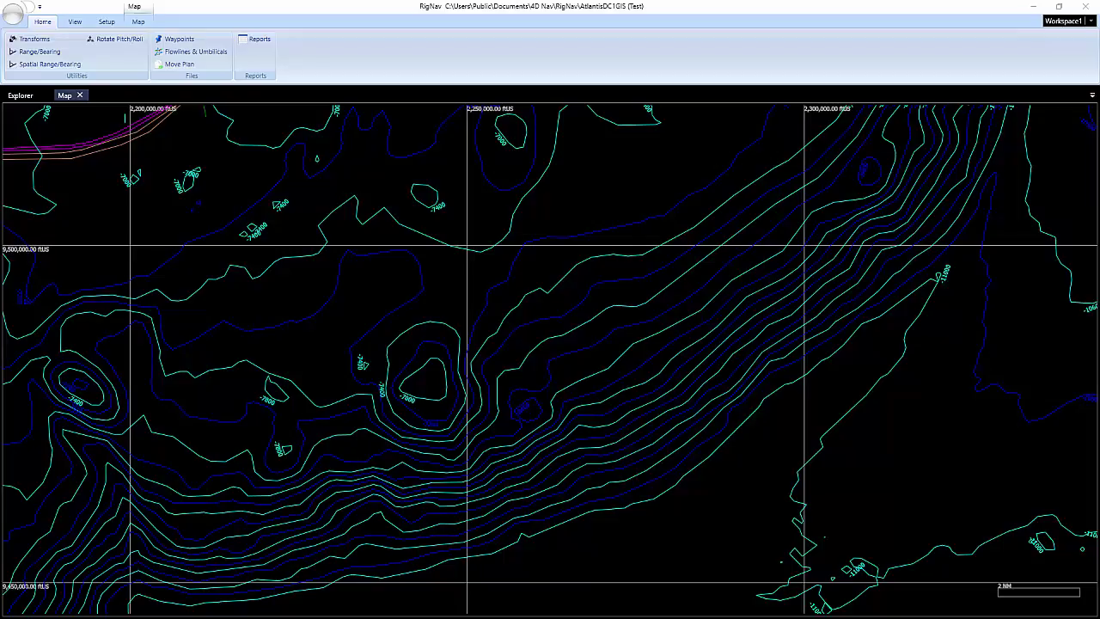
Step: Review the line and label settings of the [ELEV] %400 == 0 expression style and compare them with the contours on the map
left_click(19, 95)
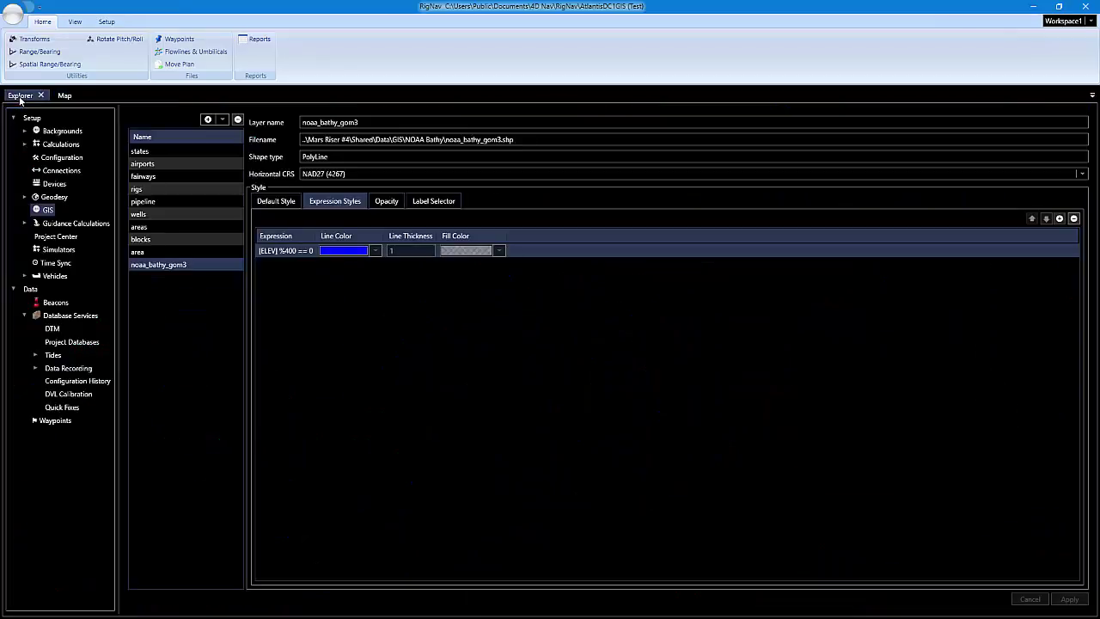
double_click(295, 251)
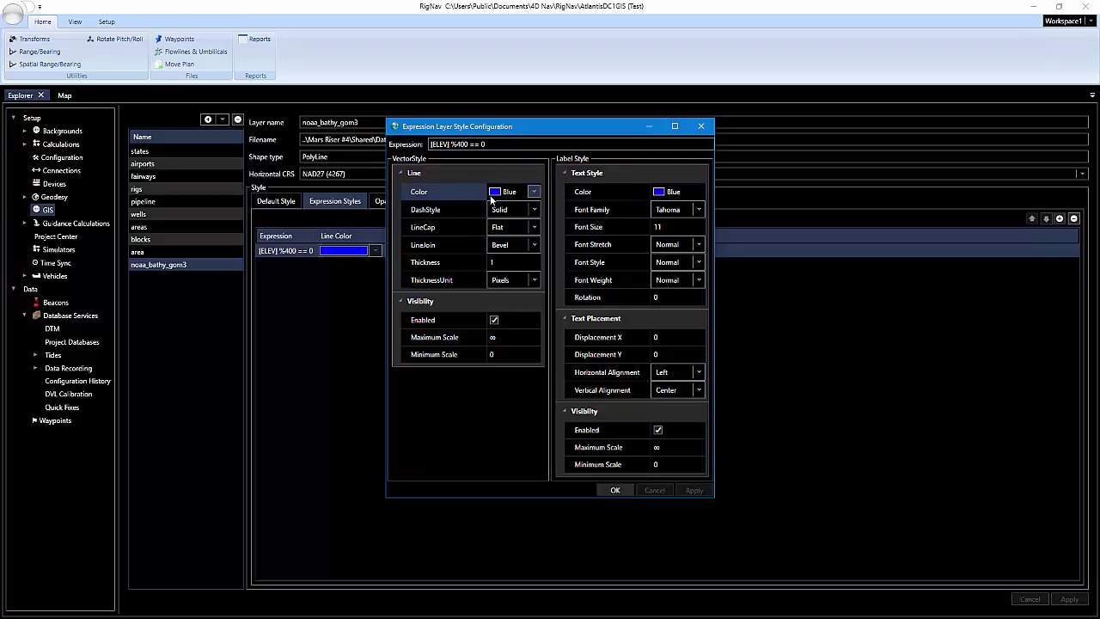
left_click(700, 127)
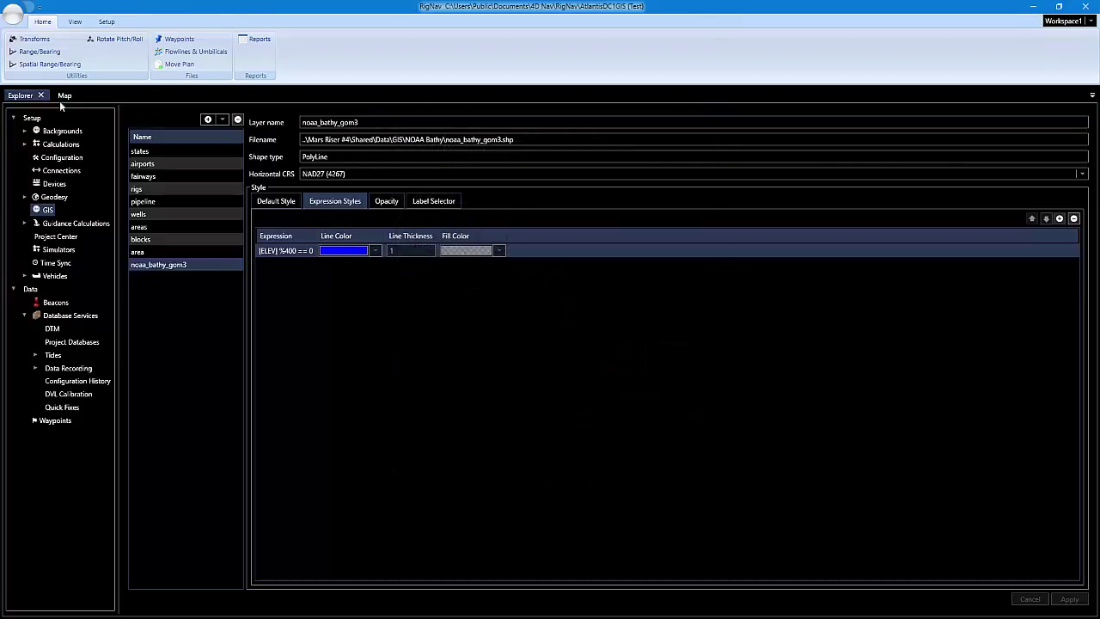
left_click(63, 96)
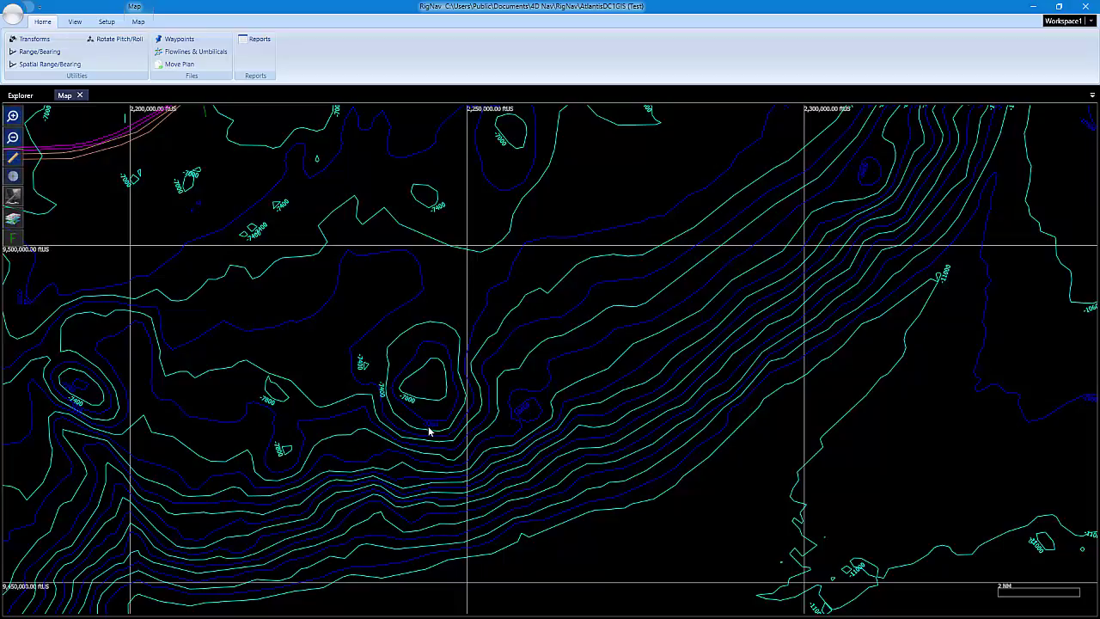